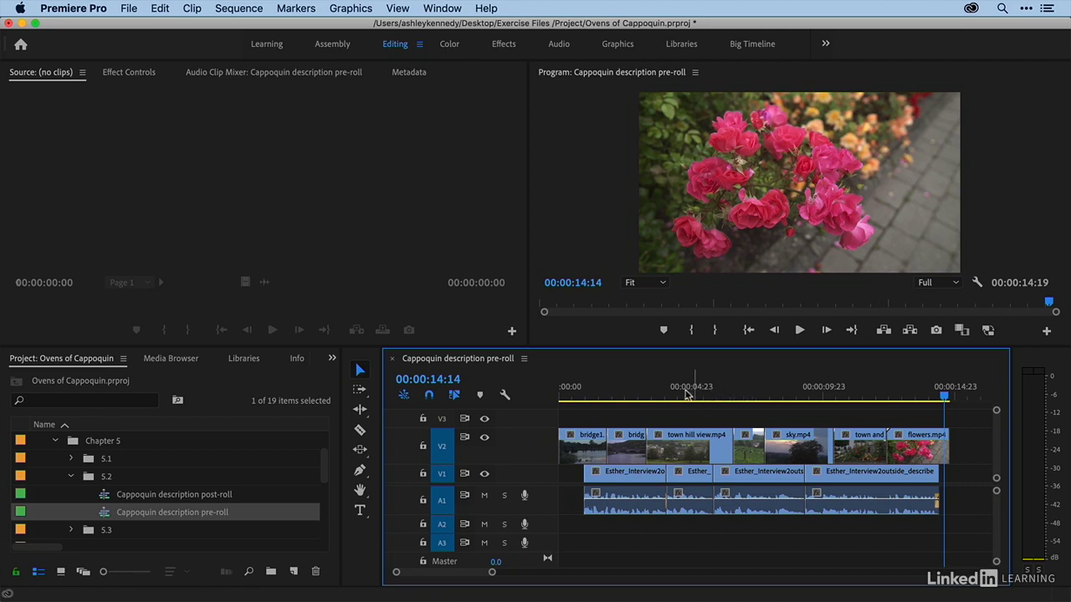
- Play the sequence from near its start and park the playhead on the cows.mp4 clip at 00:00:07:01
click(585, 397)
key(space)
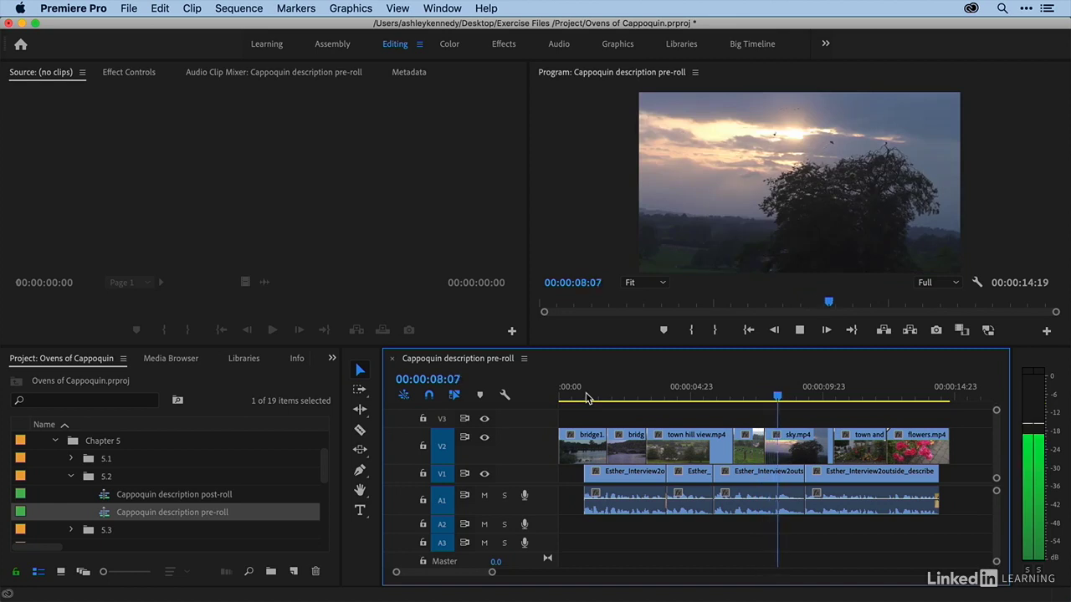
key(space)
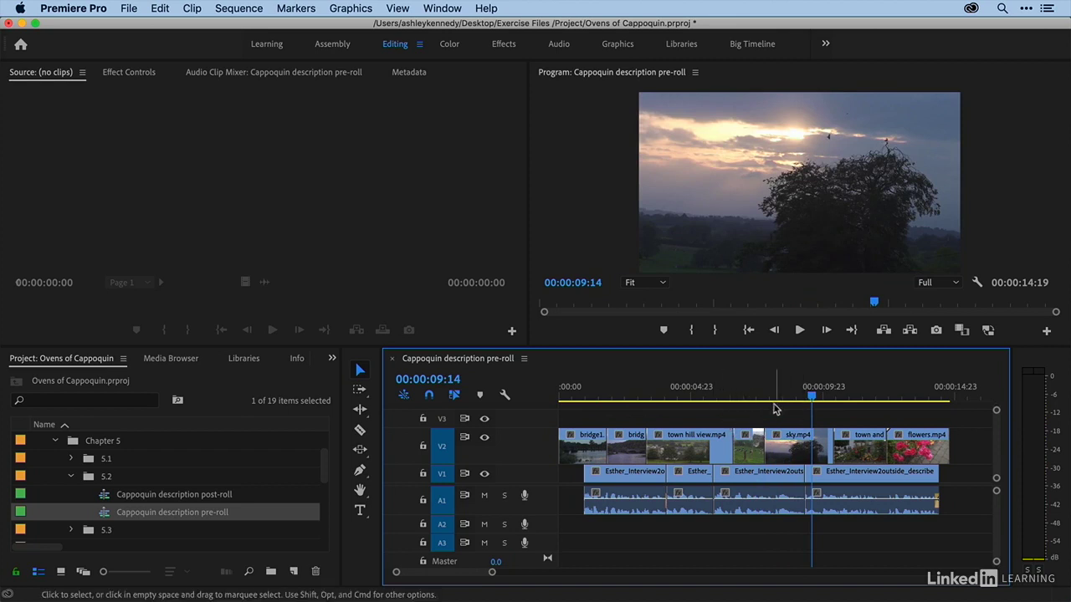
click(746, 405)
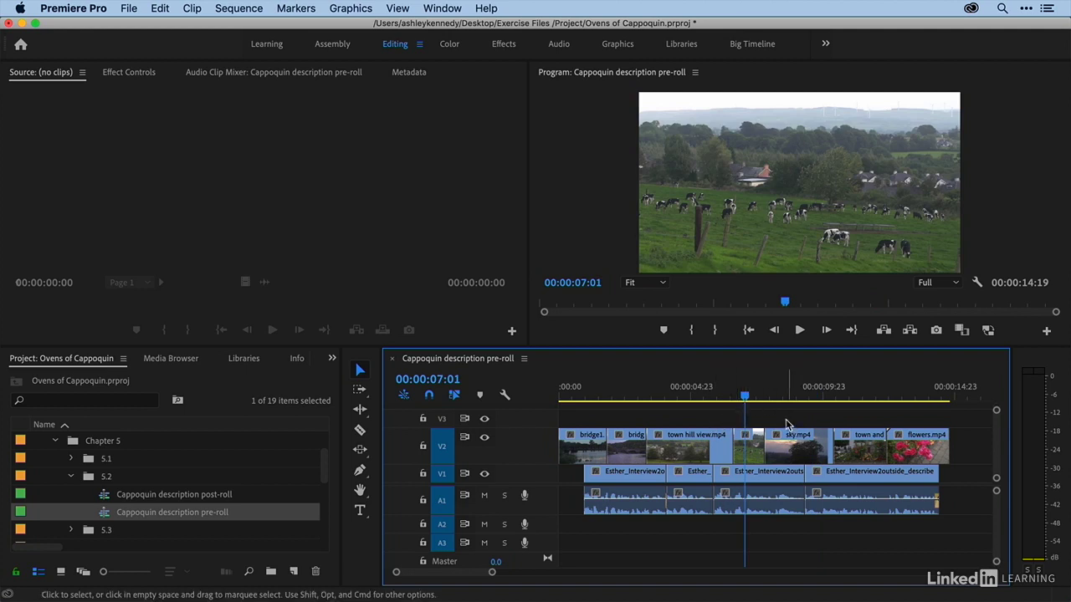
- Try shortening the end of town hill view.mp4 and extending the start of cows.mp4 to meet it, and undo both trims
key(=)
scroll(787, 425, right, 2)
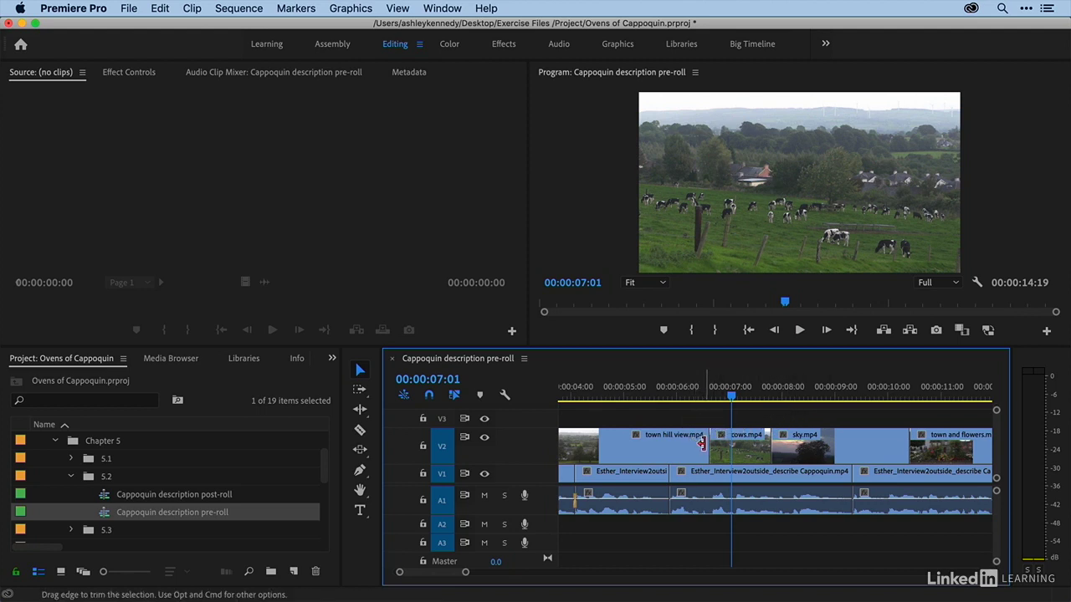
drag(701, 443, 682, 444)
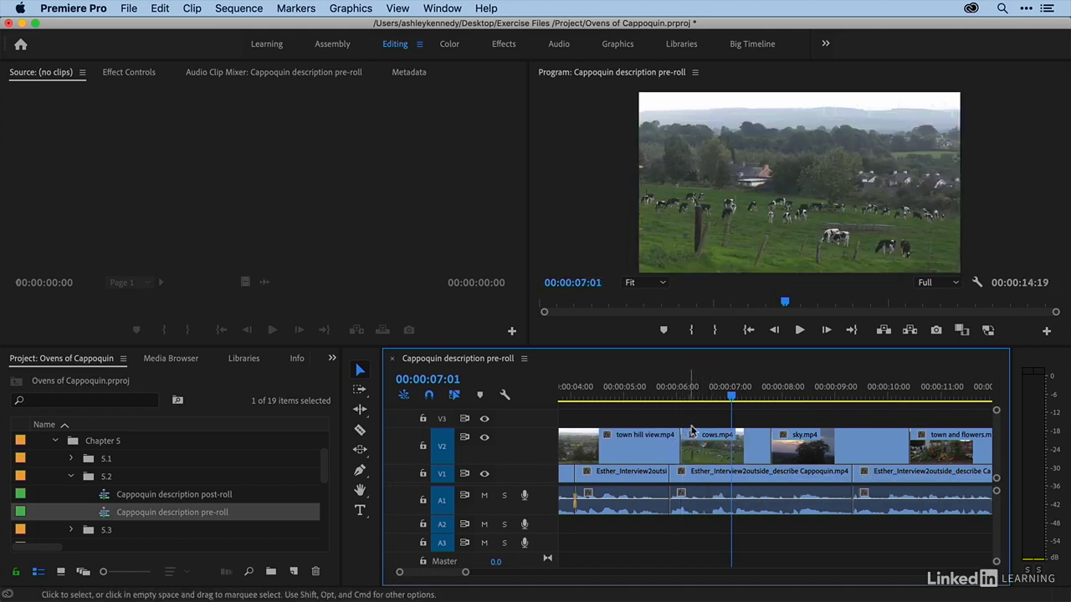
key(super+z)
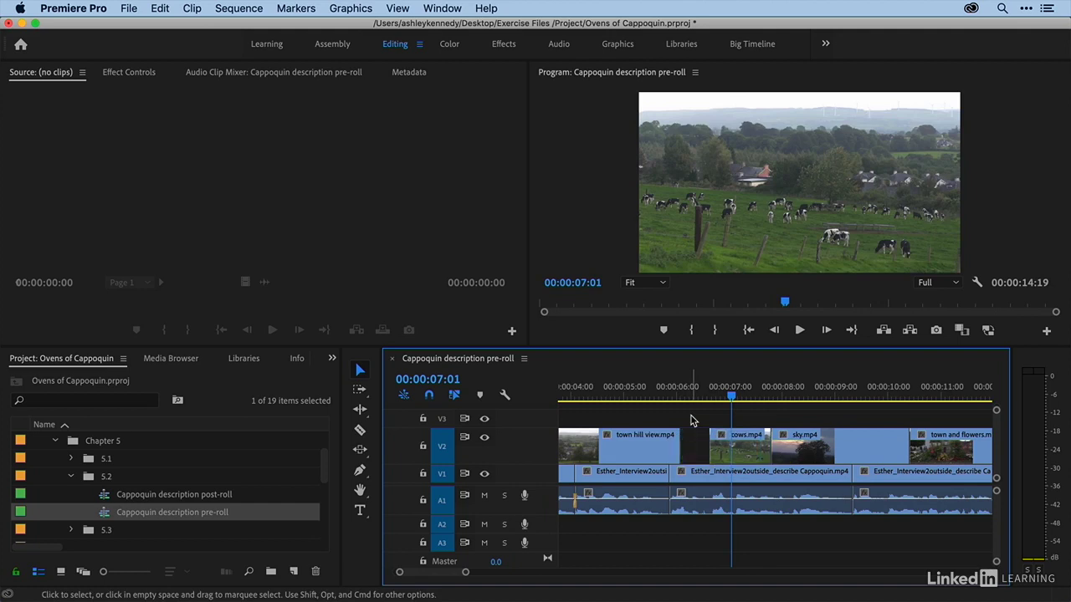
key(super+z)
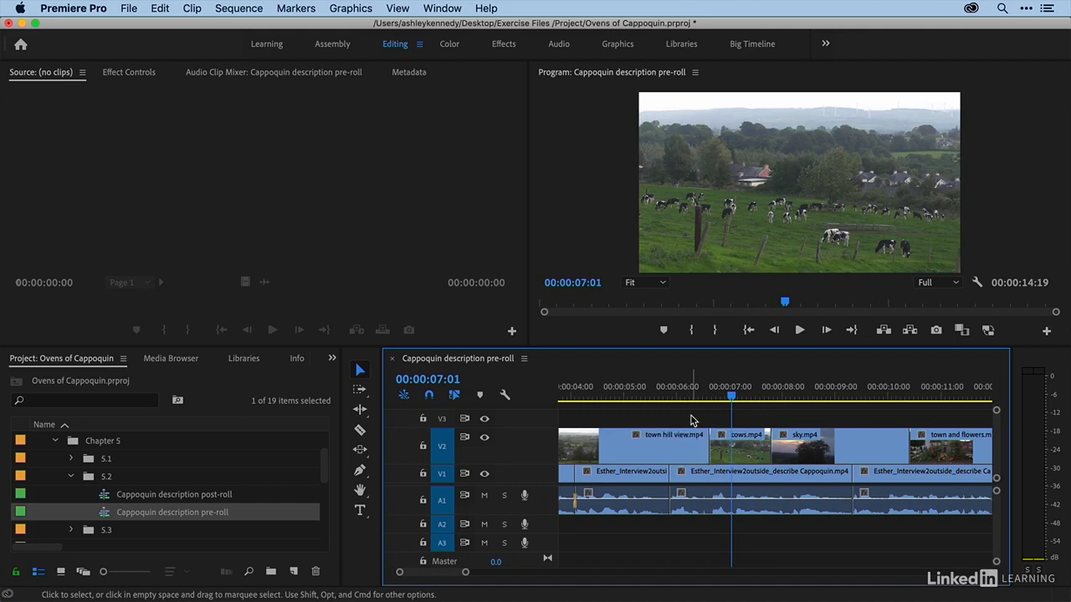
- With the Rolling Edit tool, roll the cut between town hill view.mp4 and cows.mp4 earlier onto the interview cut beneath it, and play it back
click(359, 411)
click(359, 411)
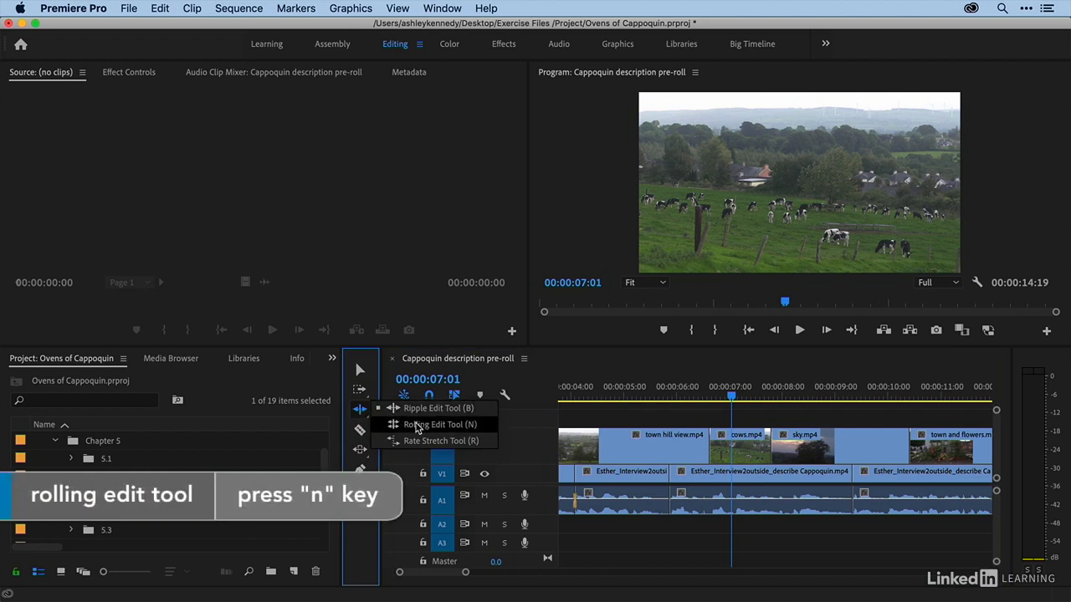
click(415, 426)
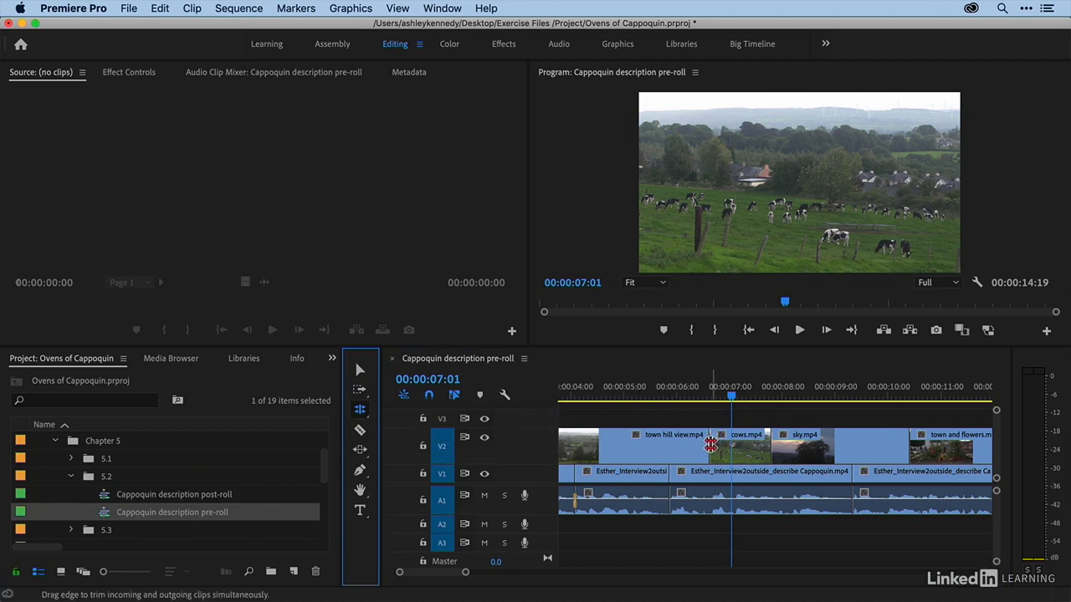
drag(710, 446, 674, 445)
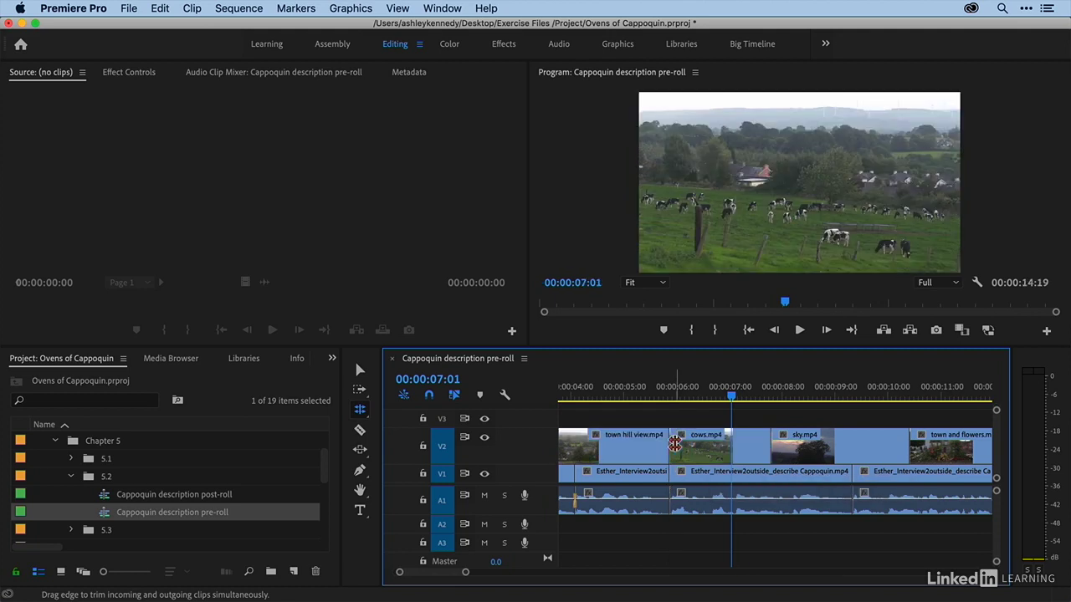
click(646, 401)
key(space)
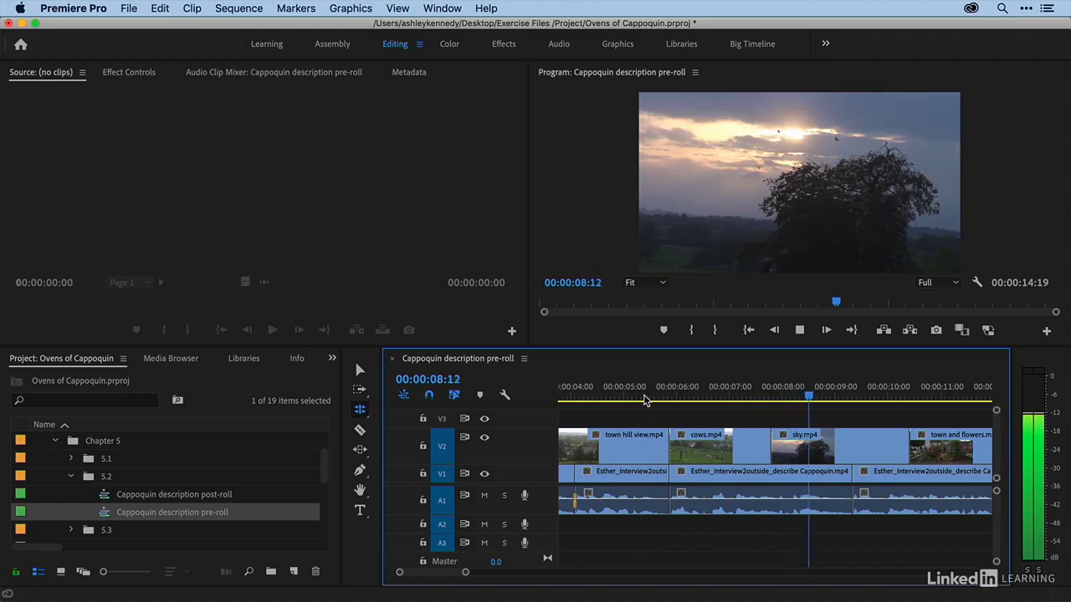
key(space)
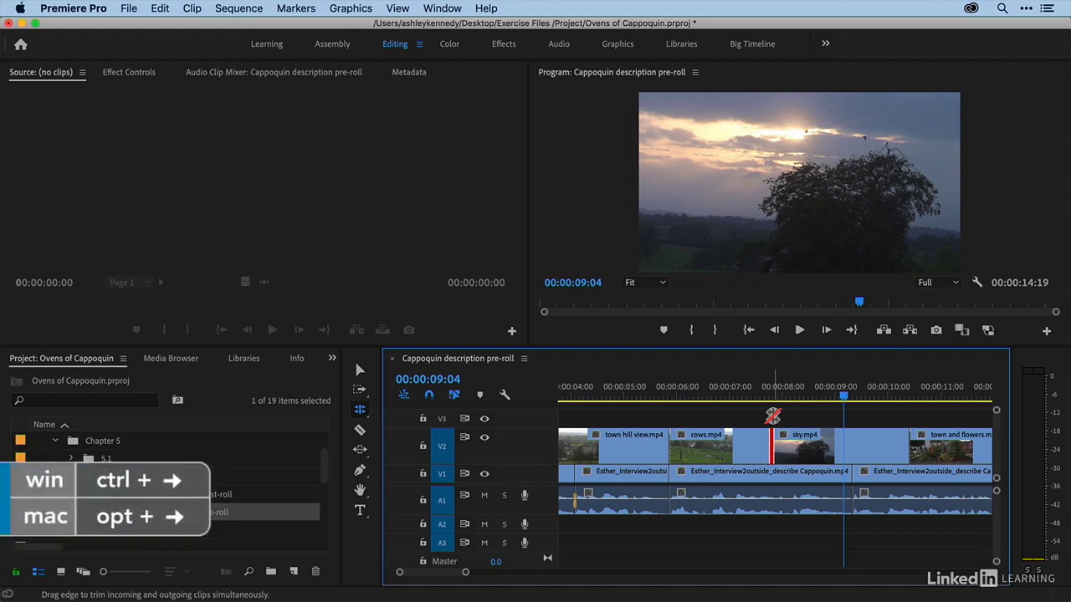
- Roll the cut between cows.mp4 and sky.mp4 30 frames later and play back the result
key(alt+Right)
key(alt+Right)
key(alt+Right)
key(alt+Right)
key(alt+Right)
key(alt+Right)
key(alt+Right)
key(alt+Right)
key(alt+Right)
key(alt+Right)
key(alt+Right)
key(alt+Right)
key(alt+Right)
key(alt+Right)
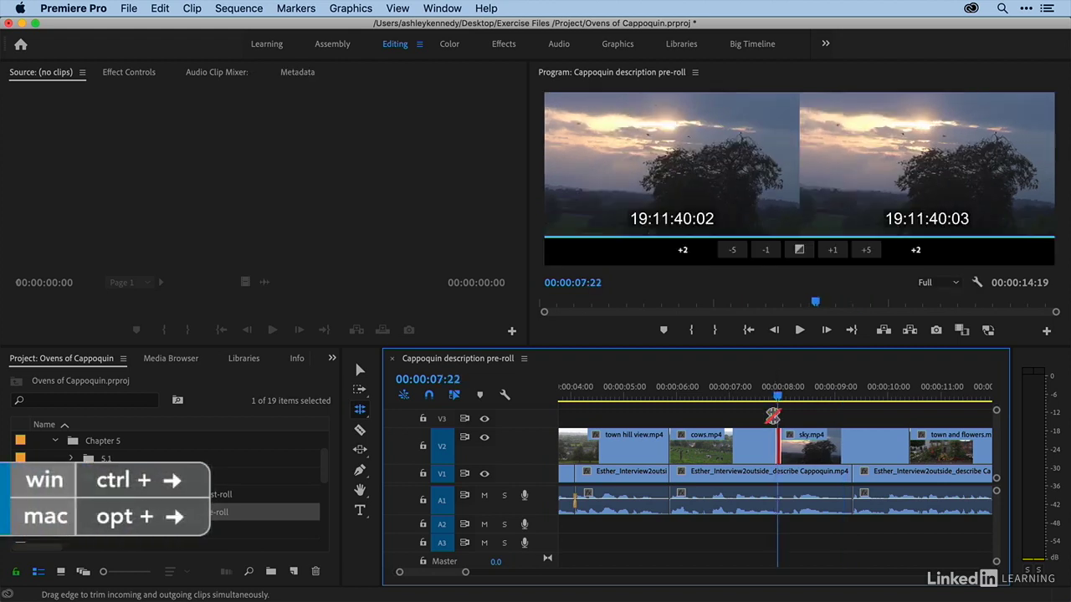
key(alt+Right)
key(alt+Right)
key(alt+Right)
key(alt+Right)
key(alt+Right)
key(alt+Right)
key(alt+Right)
key(alt+Right)
key(alt+Right)
key(alt+Right)
key(alt+Right)
key(alt+Right)
key(alt+Right)
key(alt+Right)
key(alt+Right)
key(alt+Right)
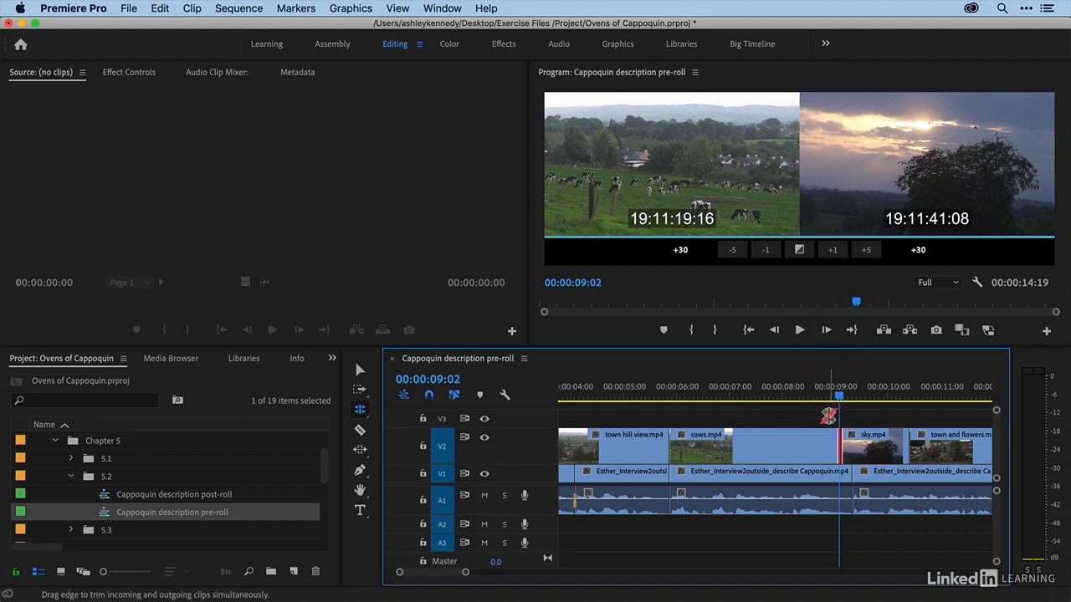
click(646, 398)
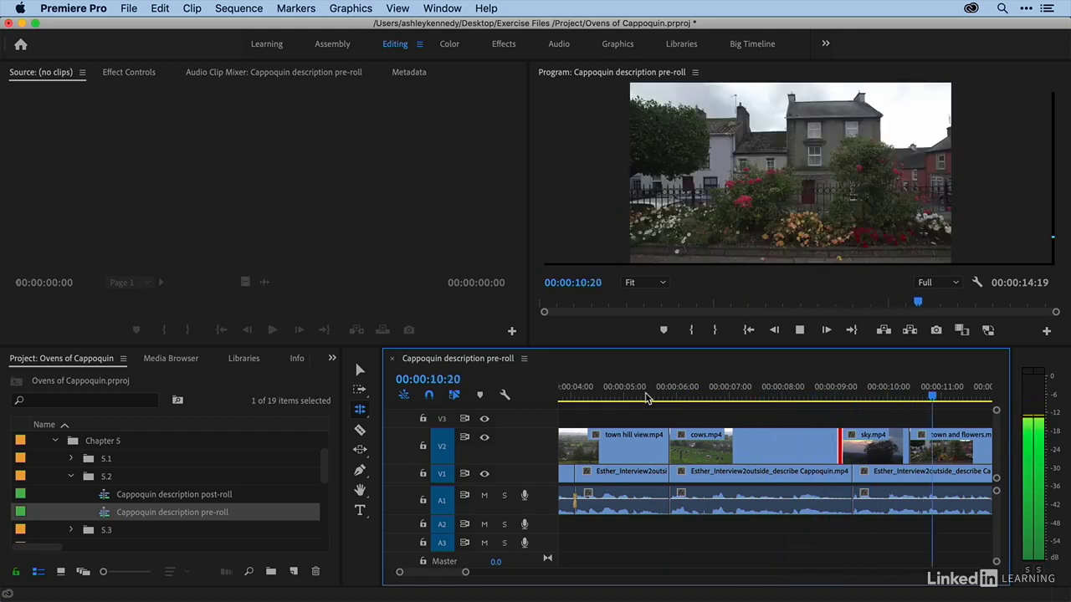
key(space)
- Try rolling the cut between sky.mp4 and town and flowers.mp4 to the playhead at 00:00:11:07, and undo it
scroll(648, 399, down, 3)
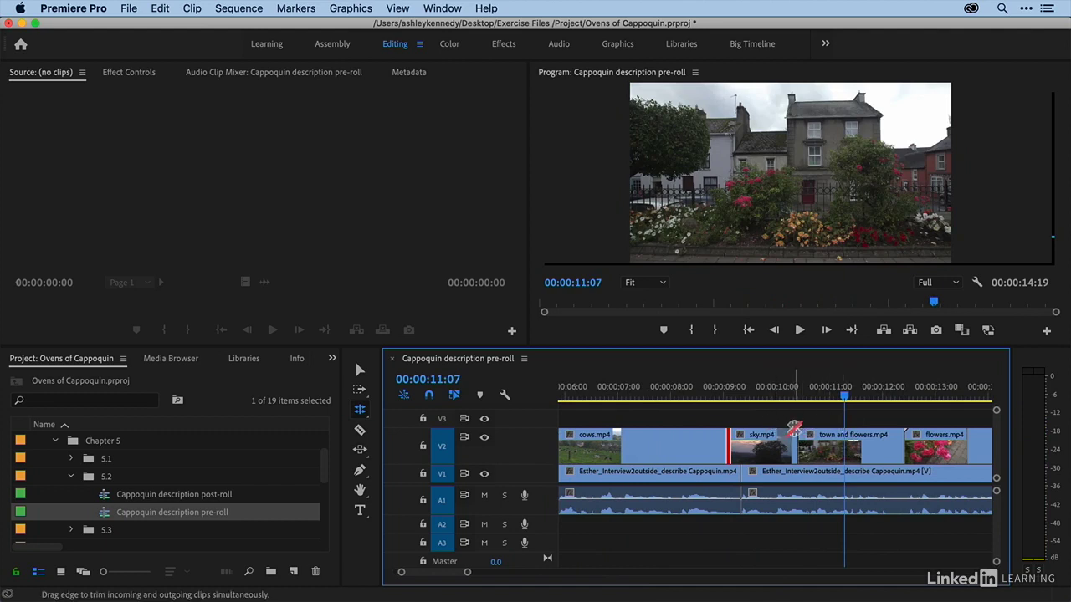
drag(794, 441, 843, 445)
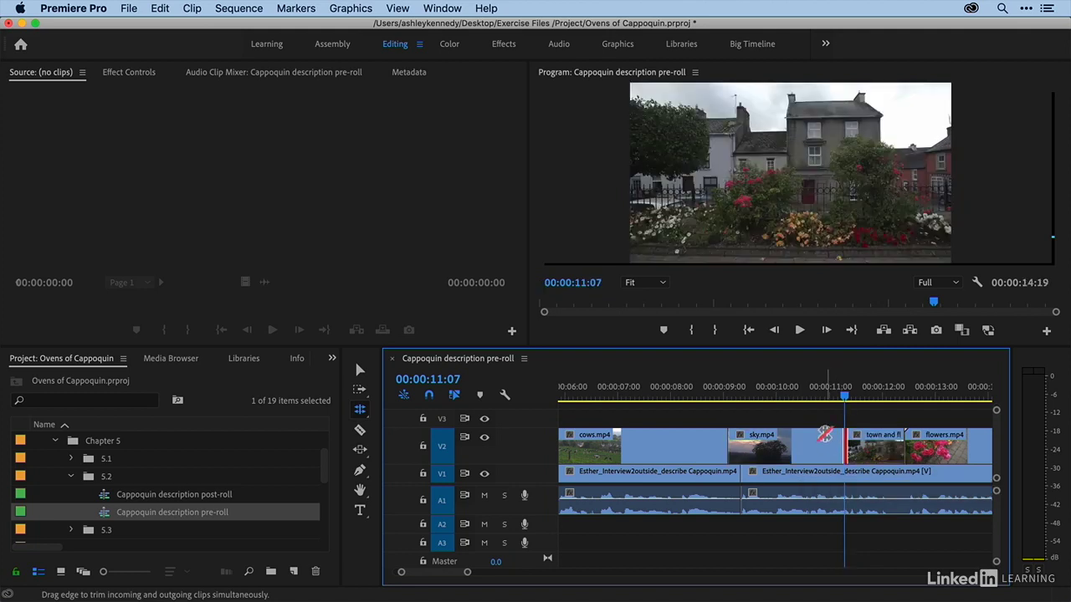
key(super+z)
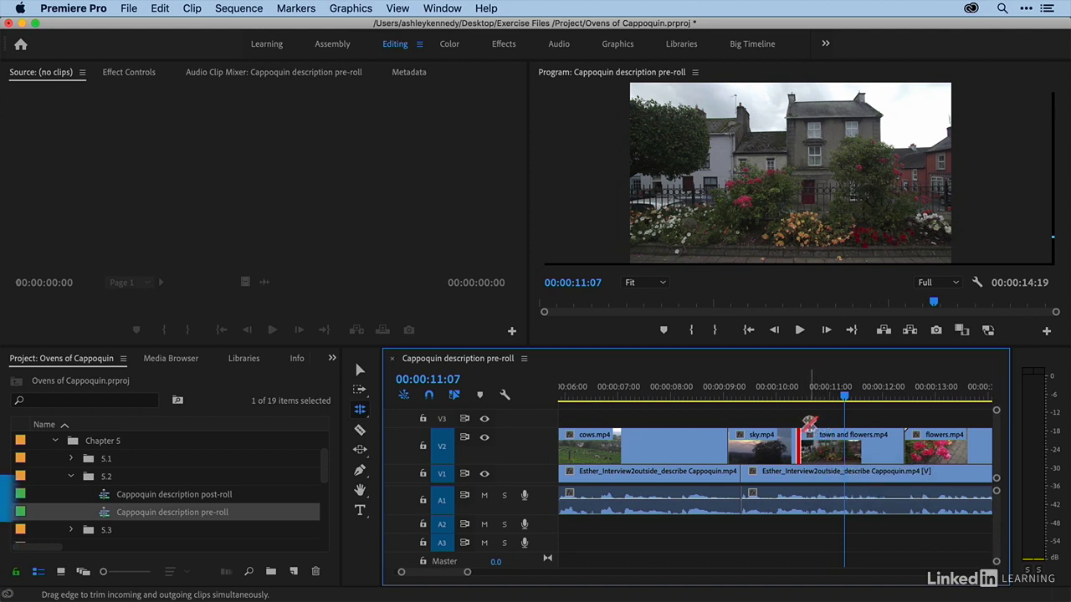
- With the Selection tool, roll the cut between sky.mp4 and town and flowers.mp4 to about 00:00:11:04 and play it back
click(360, 369)
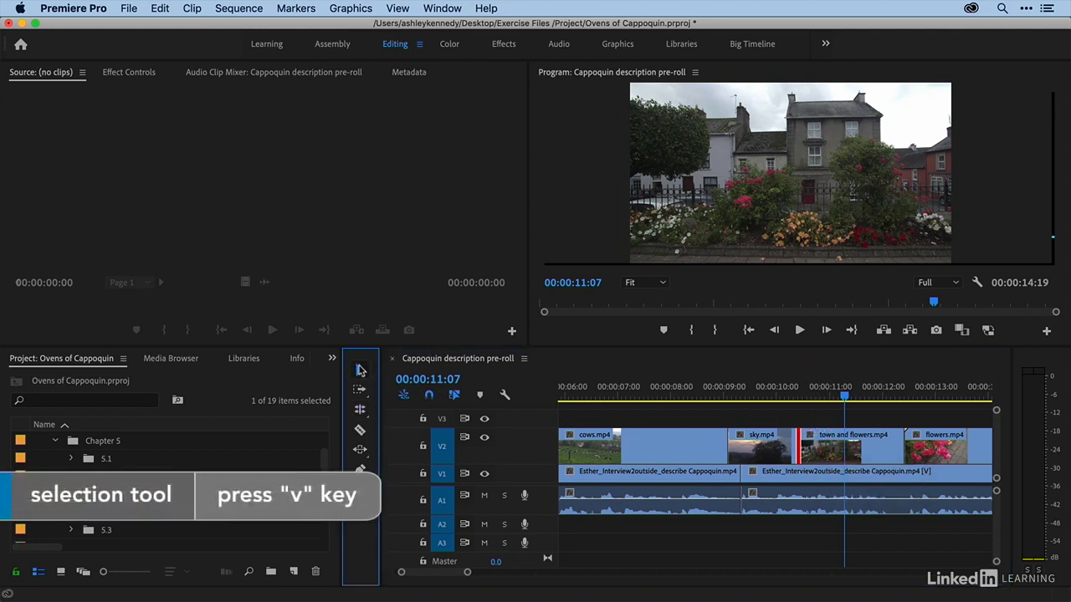
click(773, 419)
key(=)
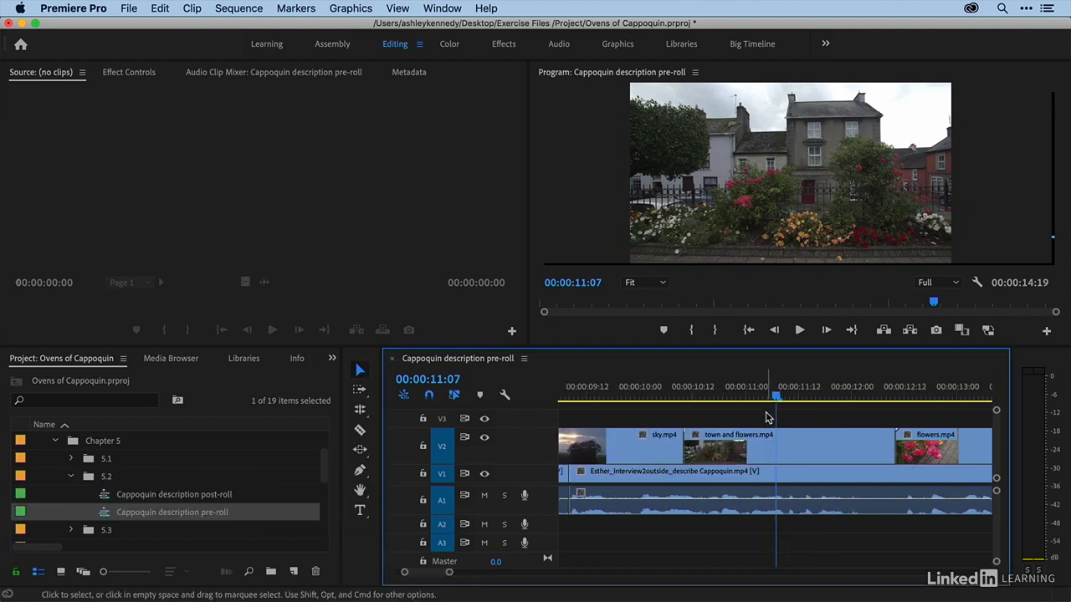
scroll(762, 418, left, 1)
click(676, 395)
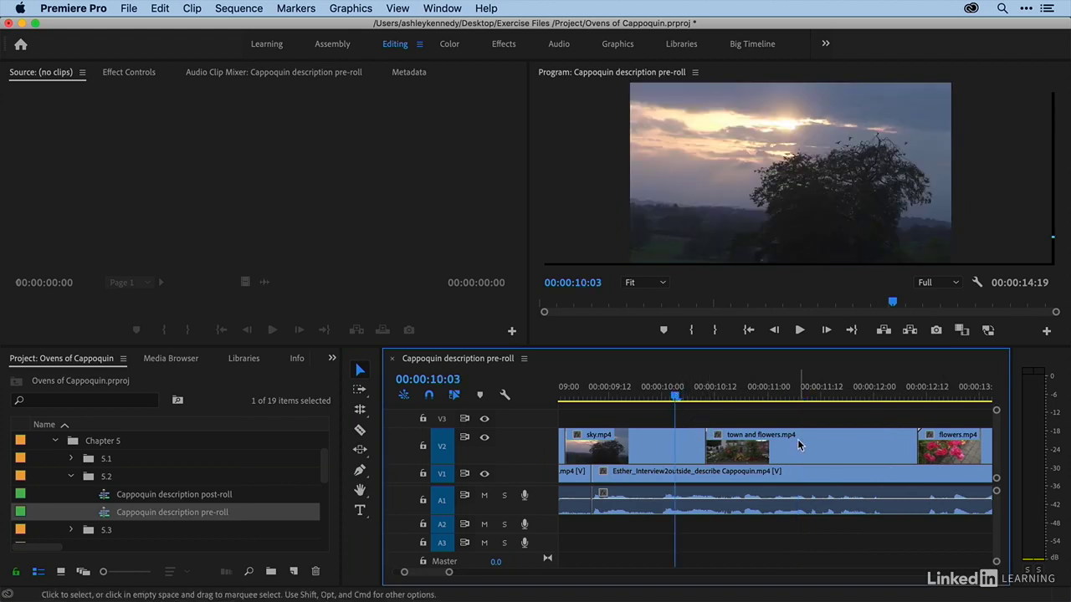
super+click(706, 443)
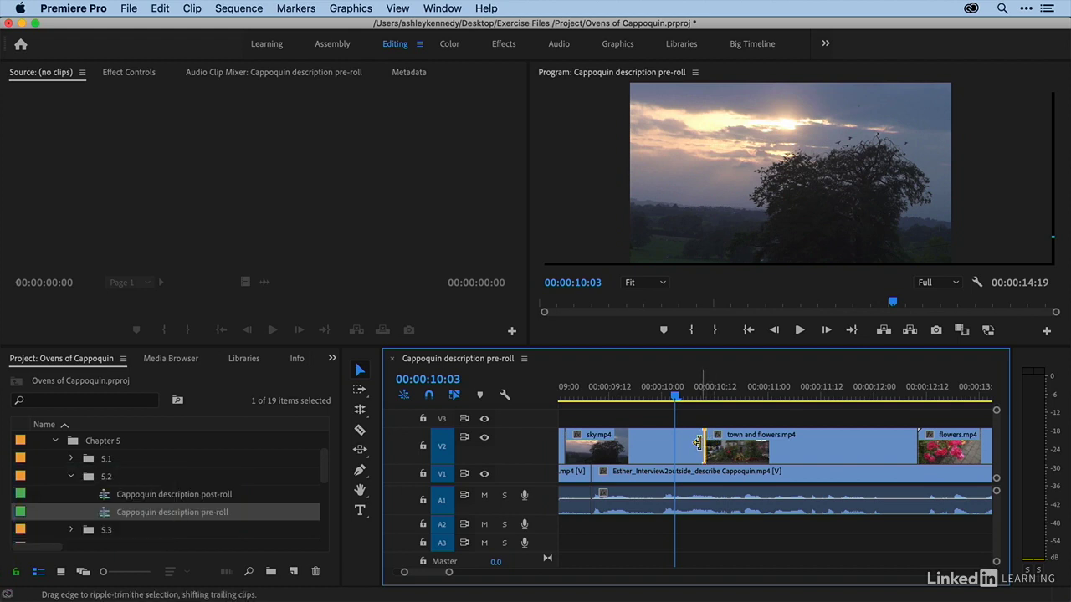
click(706, 444)
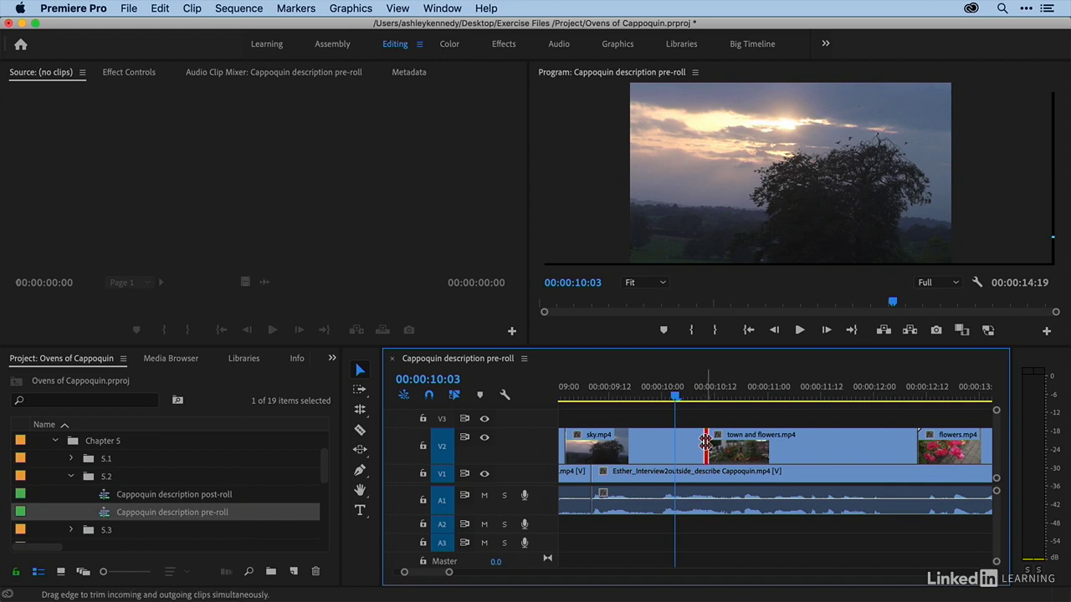
drag(706, 444, 784, 447)
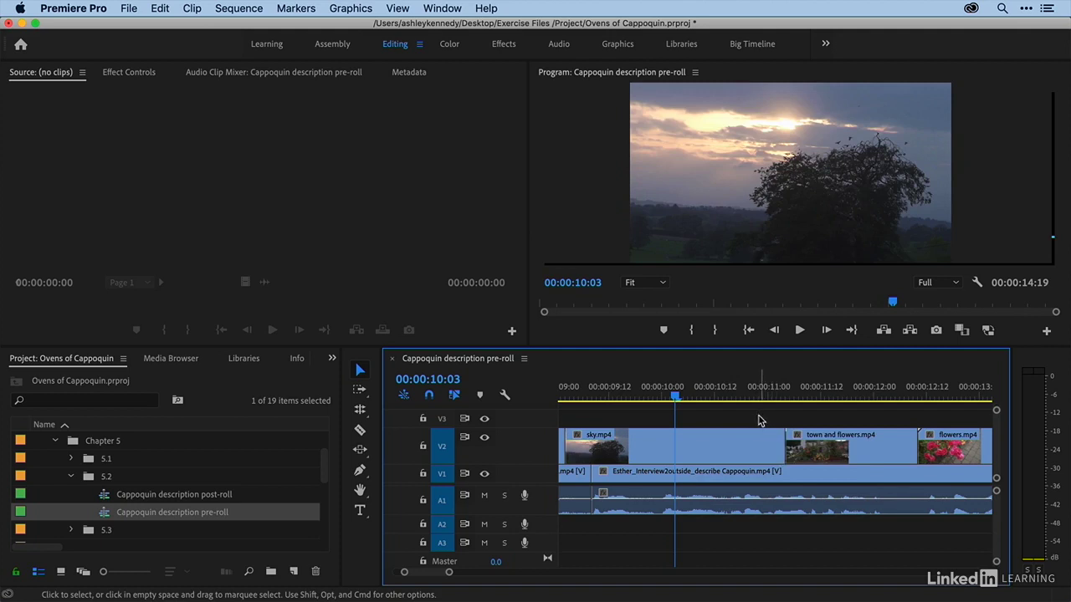
key(minus)
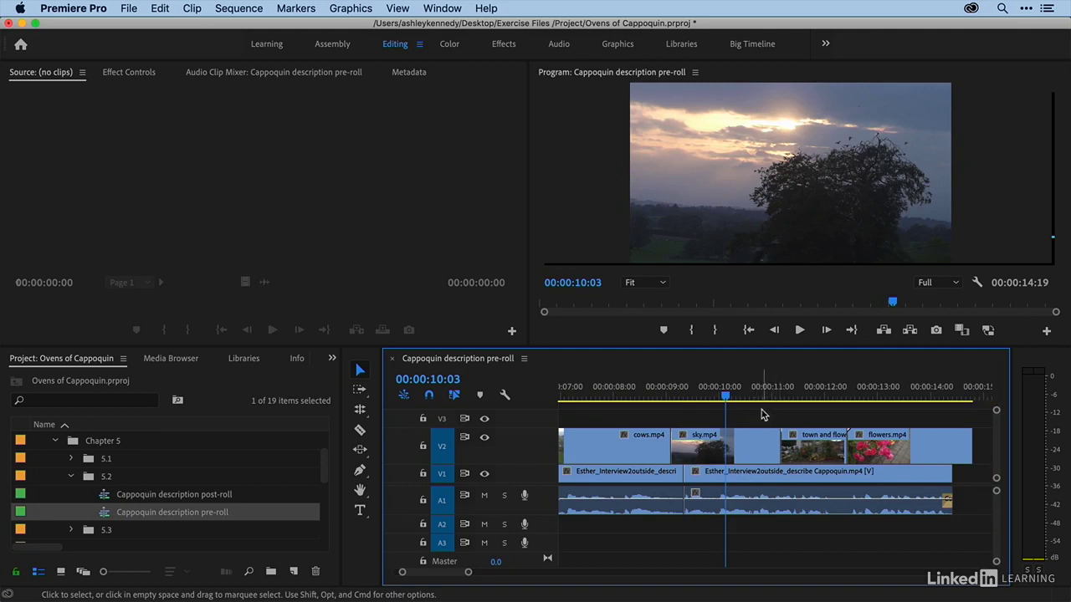
key(space)
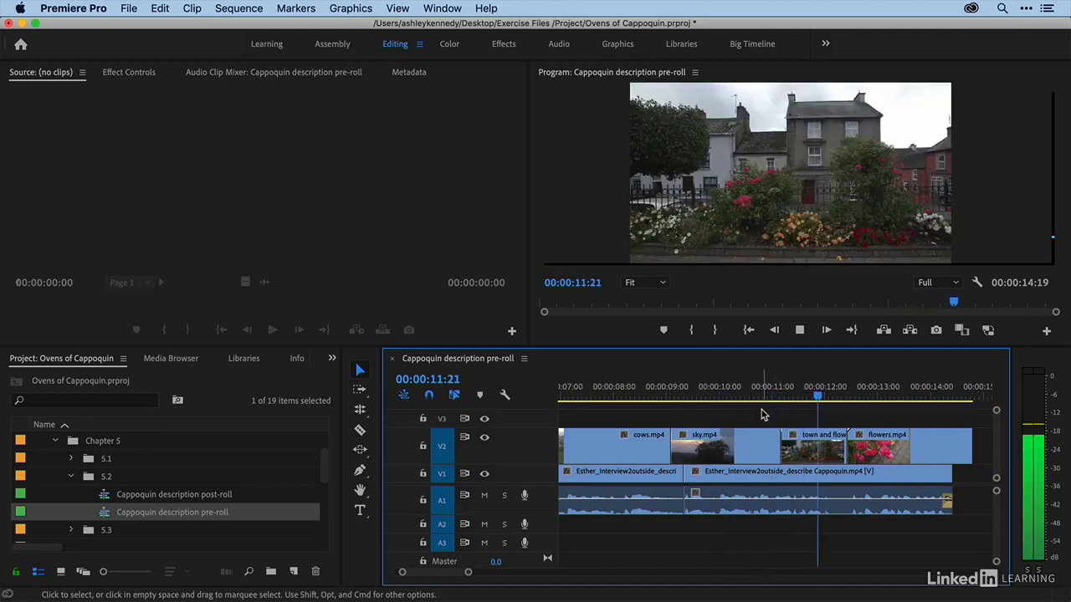
key(space)
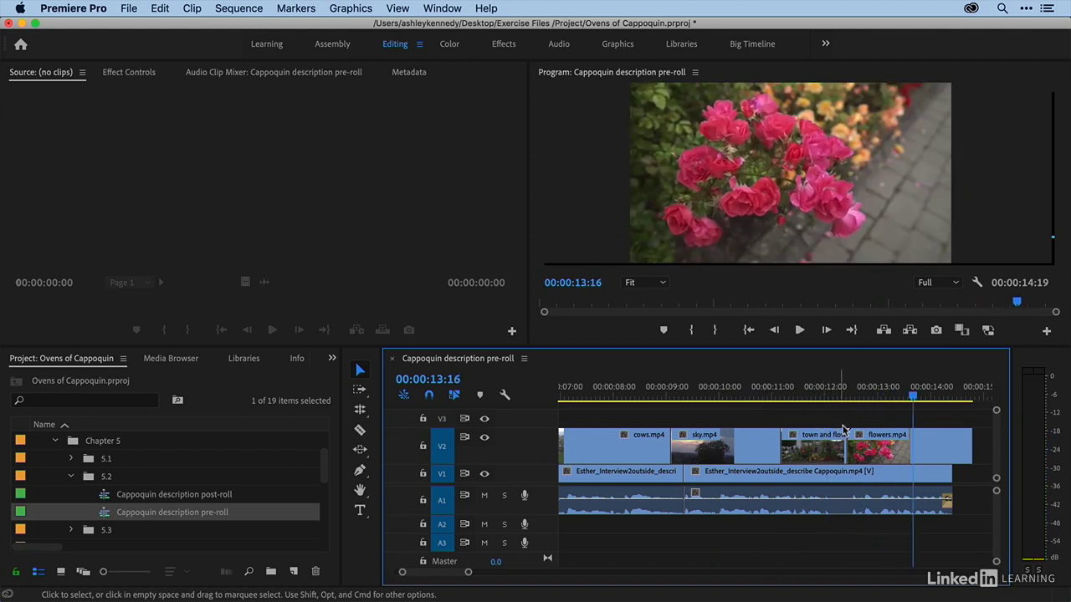
- Roll the cut between town and flowers.mp4 and flowers.mp4 to about 00:00:12:21 and review it from 00:00:12:00
drag(849, 443, 872, 443)
click(825, 394)
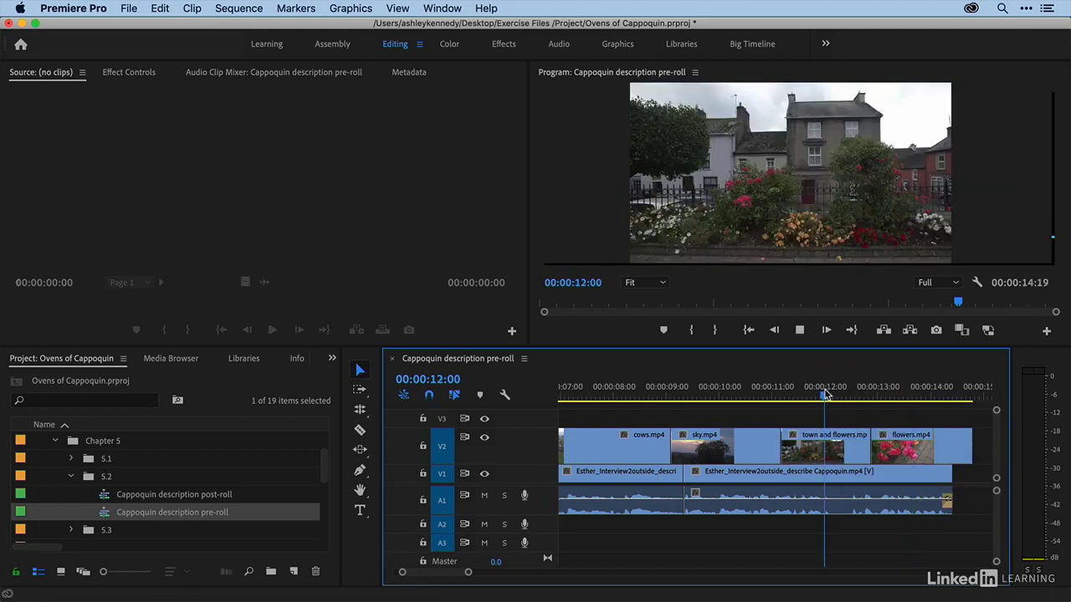
key(space)
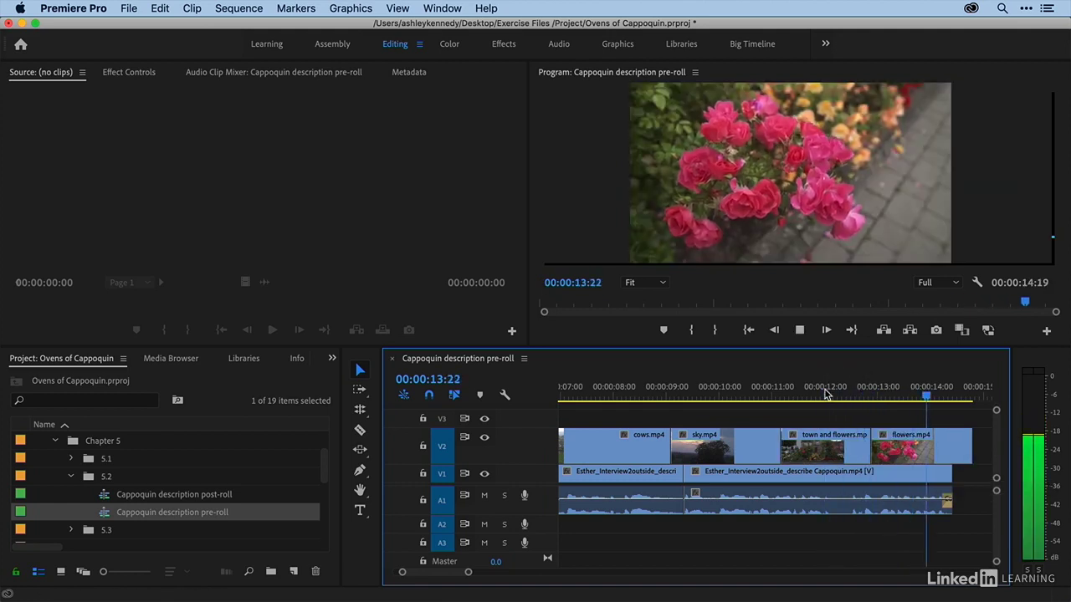
key(space)
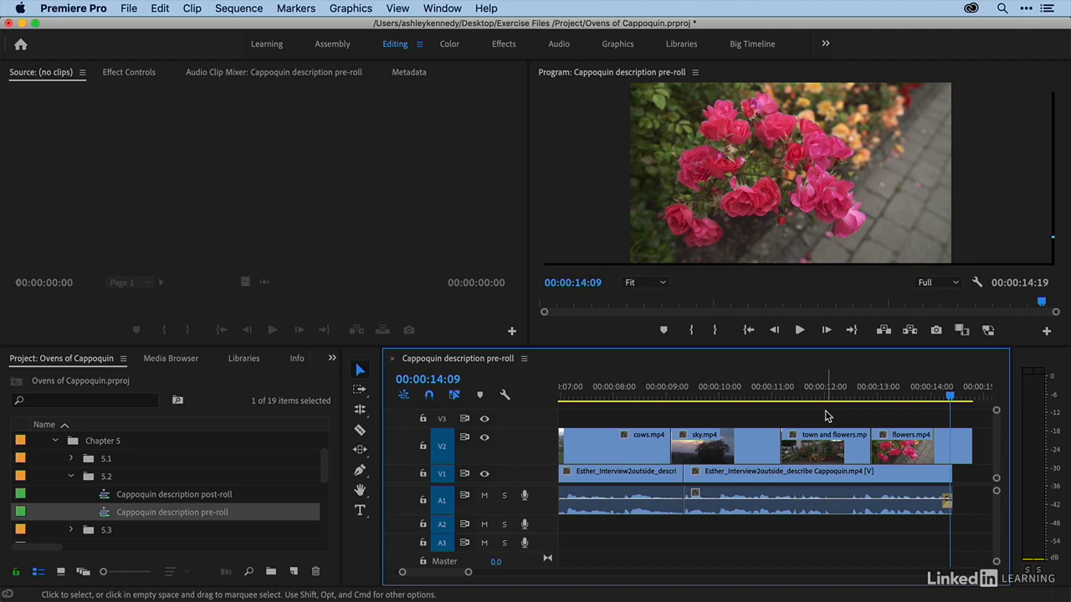
key(backslash)
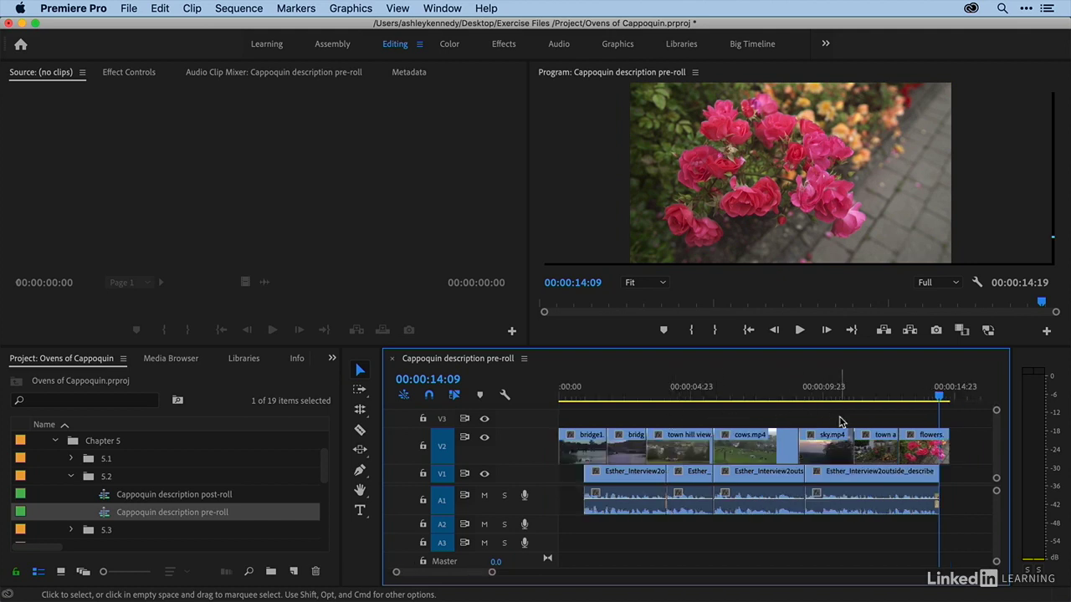